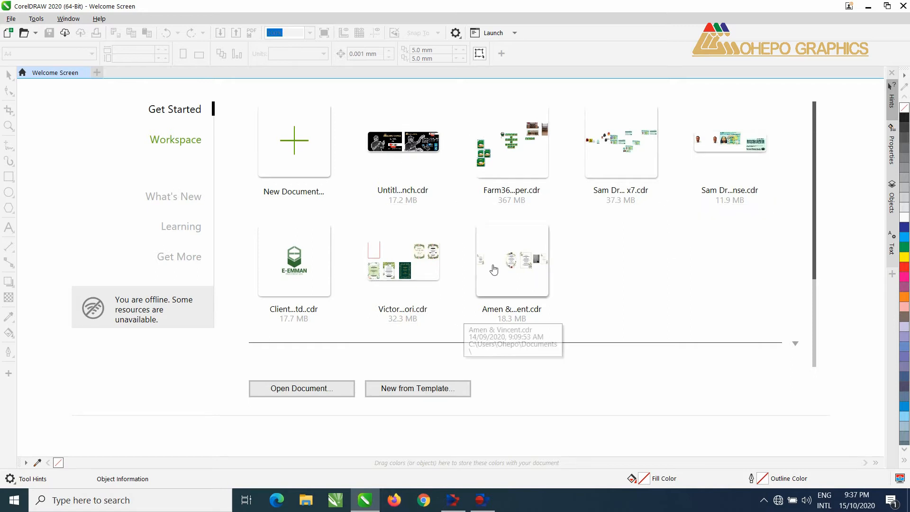
Create a new A4 portrait document named OhepoGraphics, keeping RGB colour mode and 300 dpi
{"action": "left_click", "coordinate": [298, 141]}
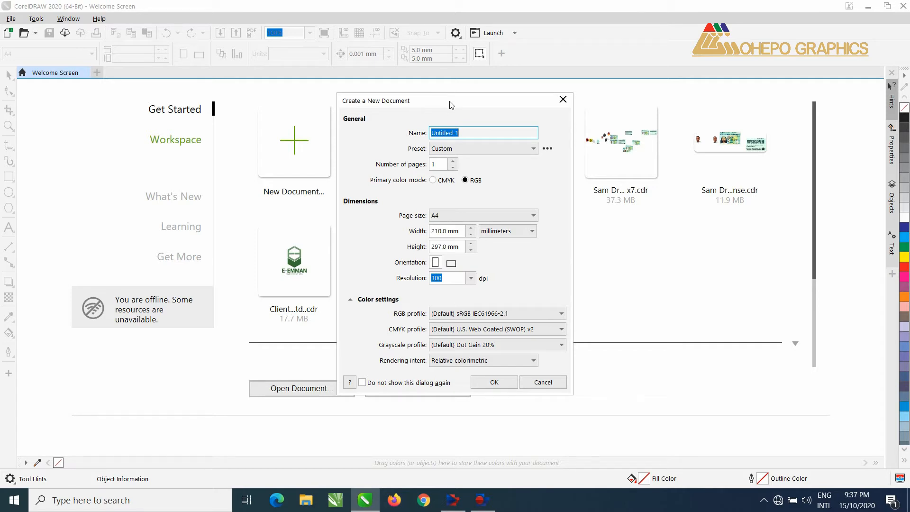
{"action": "type", "text": "OhepoGraphics"}
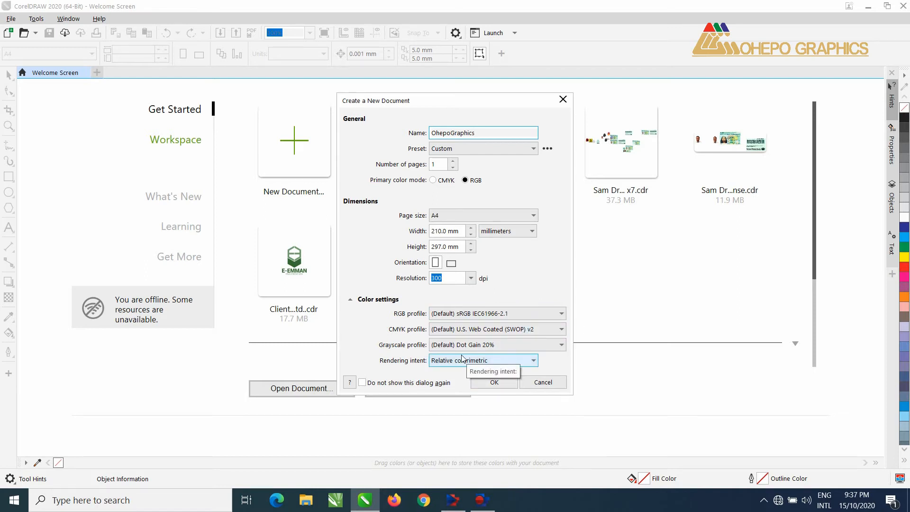
{"action": "left_click", "coordinate": [482, 382]}
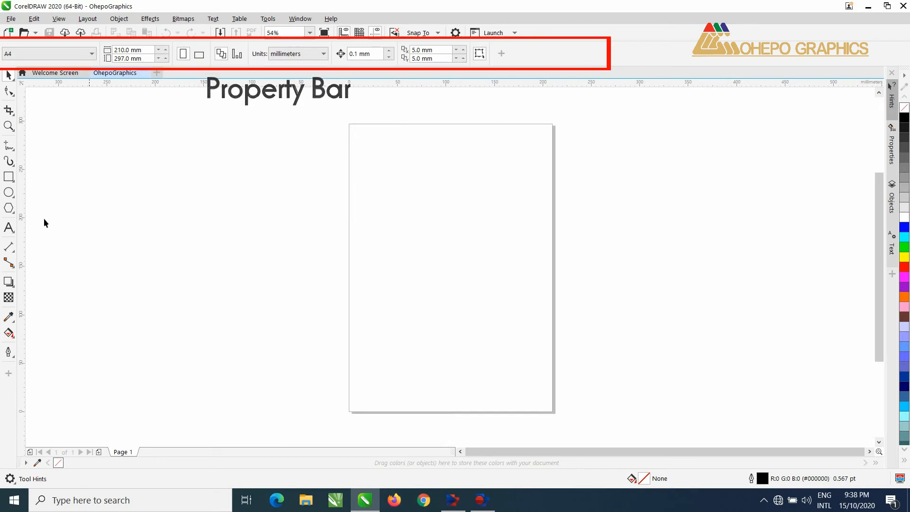
Switch between the Ellipse, Pick and Zoom tools to compare the property bar options each one offers
{"action": "left_click", "coordinate": [9, 196]}
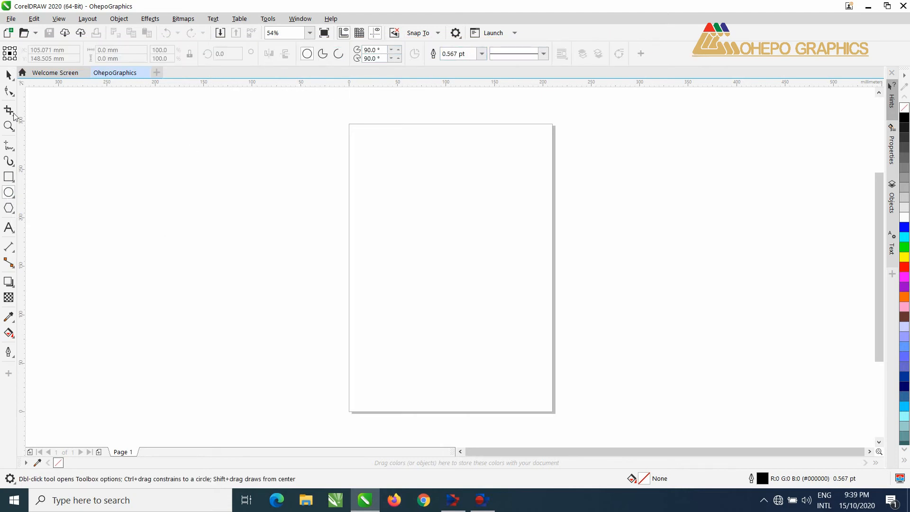
{"action": "left_click", "coordinate": [8, 75]}
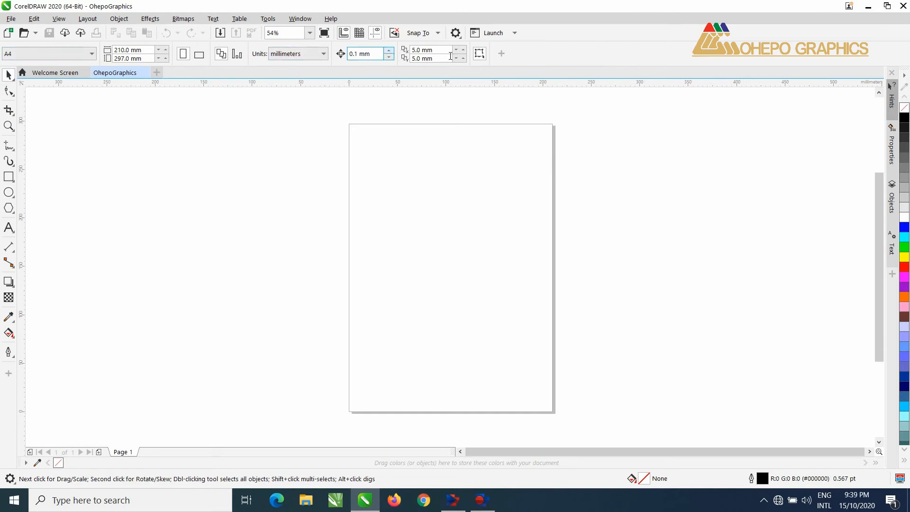
{"action": "left_click", "coordinate": [8, 125]}
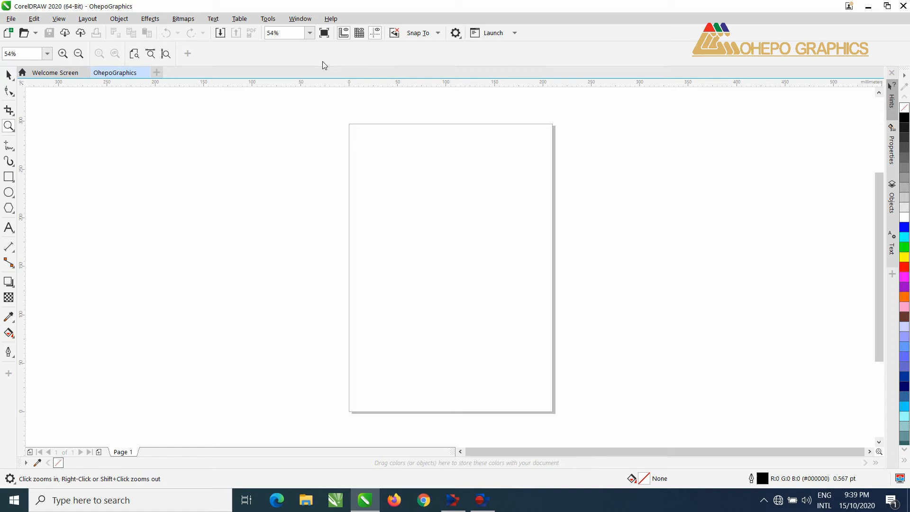
View the Hints and Properties dockers, collapsing them when done
{"action": "left_click", "coordinate": [891, 100]}
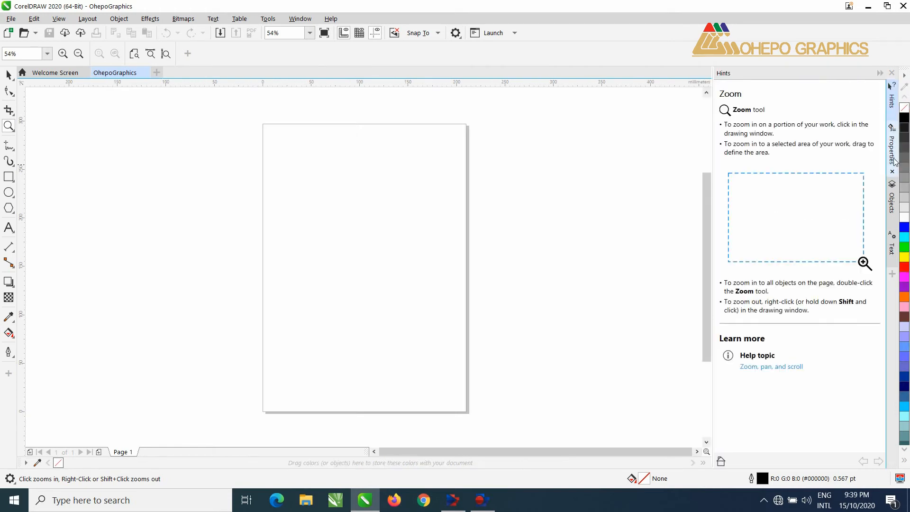
{"action": "left_click", "coordinate": [879, 75]}
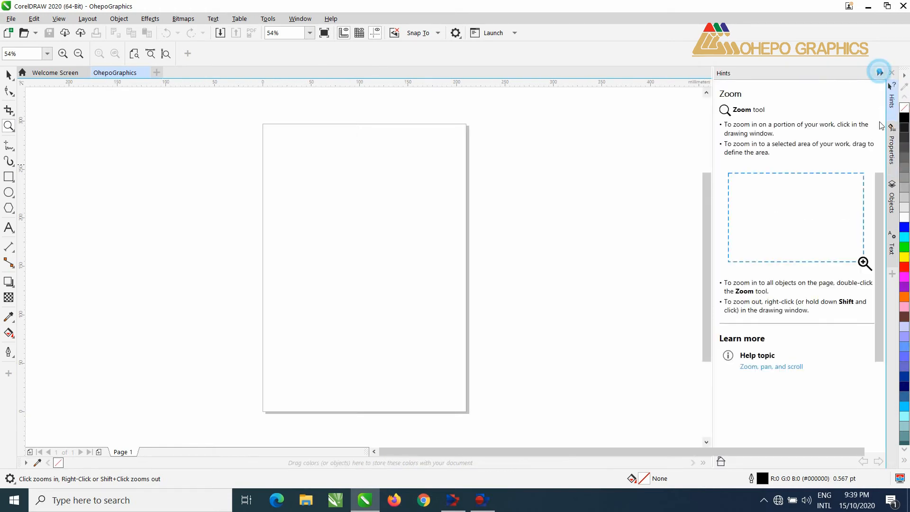
{"action": "left_click", "coordinate": [895, 150]}
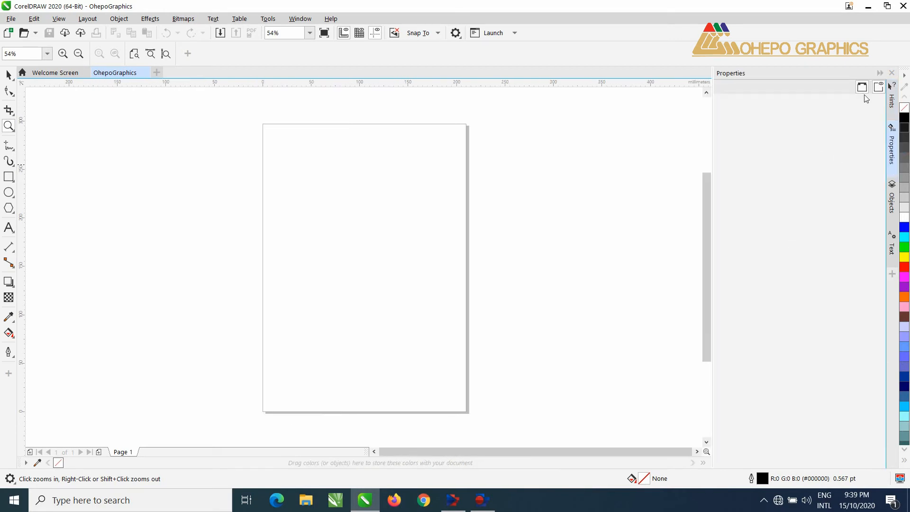
{"action": "left_click", "coordinate": [879, 74]}
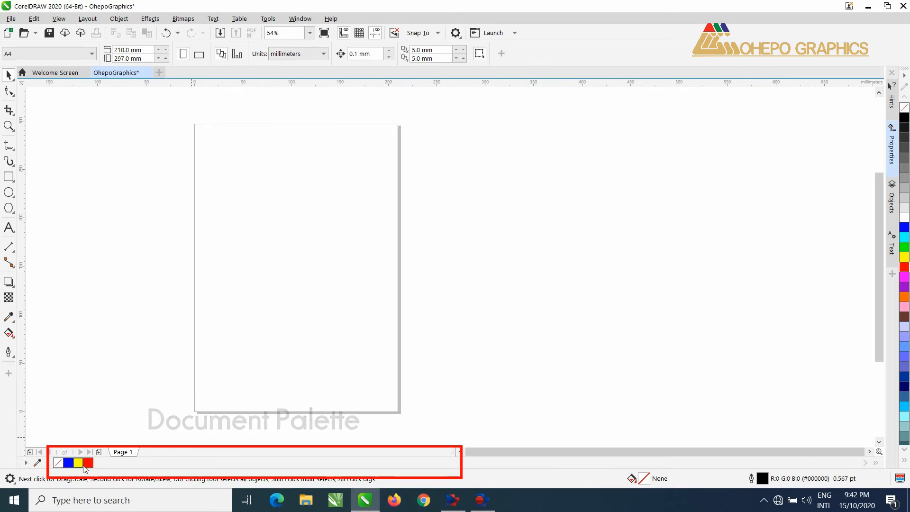
Draw four ellipses on the page: about 48 x 53 mm centrally, 15 x 38 mm right, 45 x 9 mm below and 4 x 49 mm left
{"action": "left_click", "coordinate": [8, 192]}
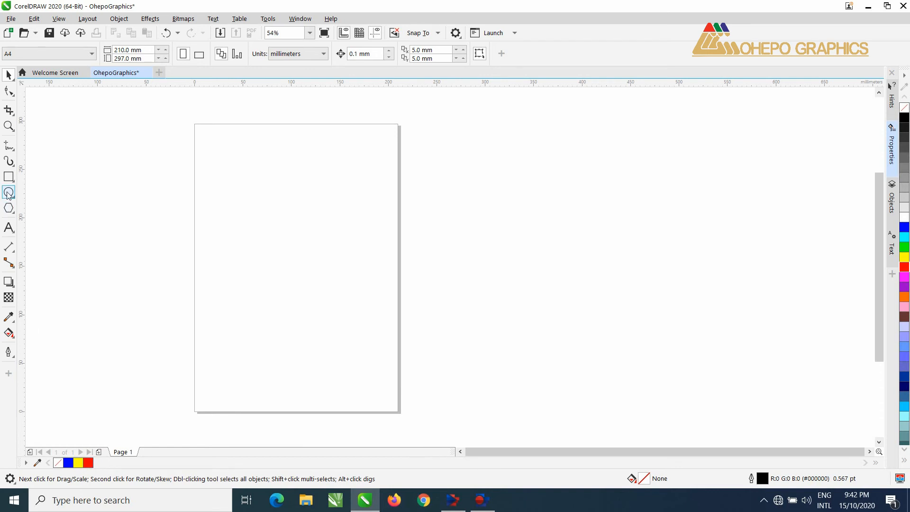
{"action": "left_click_drag", "start_coordinate": [276, 192], "coordinate": [328, 250]}
{"action": "key", "text": "F7"}
{"action": "left_click_drag", "start_coordinate": [272, 192], "coordinate": [320, 244]}
{"action": "left_click_drag", "start_coordinate": [351, 195], "coordinate": [365, 232]}
{"action": "left_click_drag", "start_coordinate": [347, 295], "coordinate": [303, 306]}
{"action": "left_click_drag", "start_coordinate": [235, 252], "coordinate": [231, 200]}
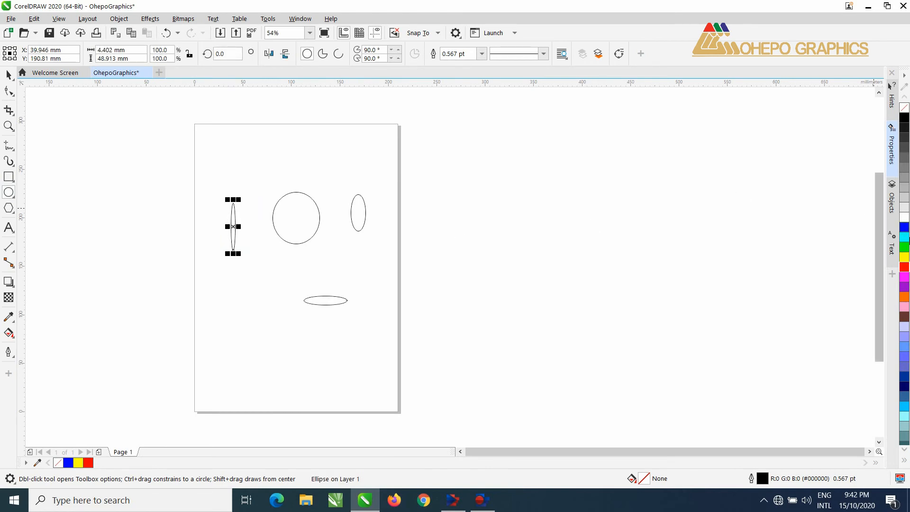
Fill the narrow left ellipse blue, the large central one yellow, the right one red and the flat lower one orange
{"action": "left_click", "coordinate": [904, 227]}
{"action": "left_click", "coordinate": [304, 226]}
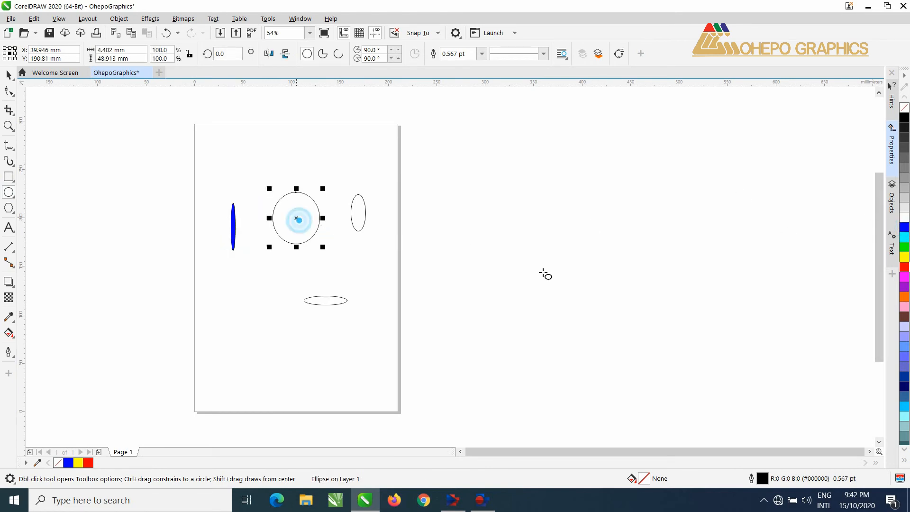
{"action": "left_click", "coordinate": [904, 256]}
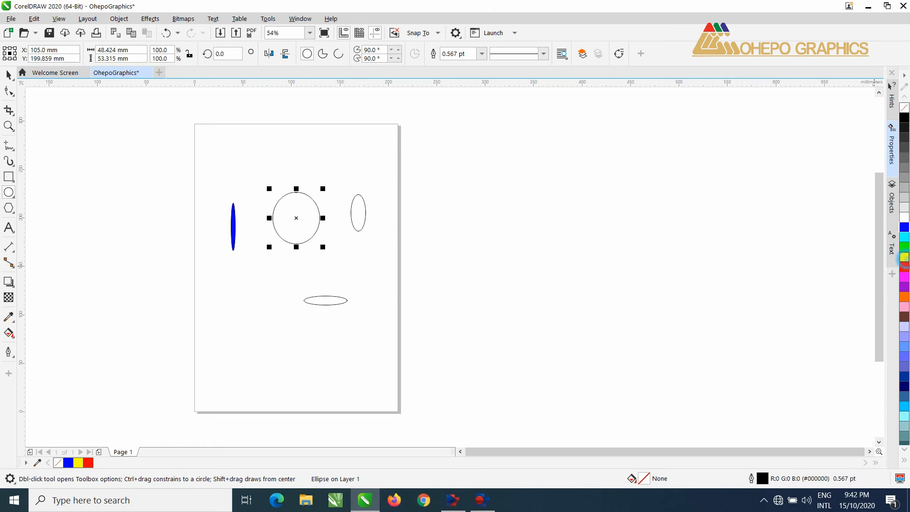
{"action": "left_click", "coordinate": [353, 212]}
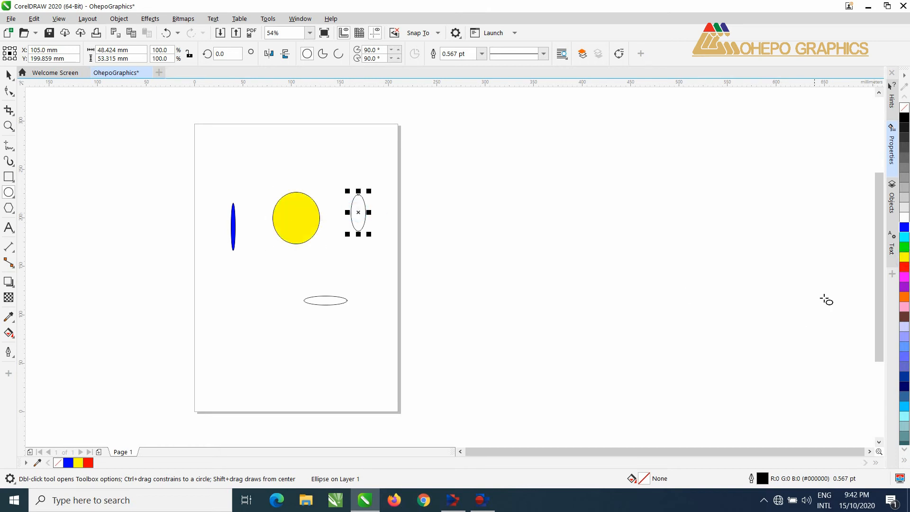
{"action": "left_click", "coordinate": [903, 267]}
{"action": "left_click_drag", "start_coordinate": [326, 301], "coordinate": [348, 304]}
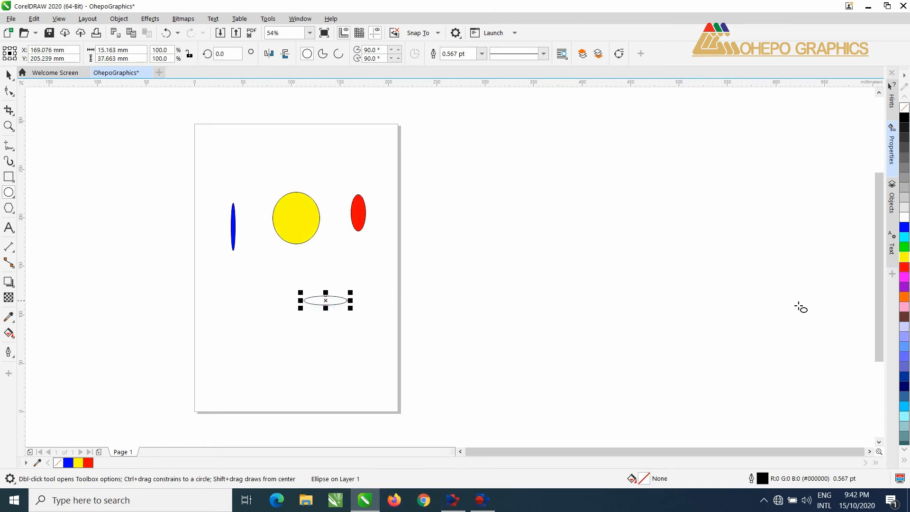
{"action": "left_click", "coordinate": [904, 298]}
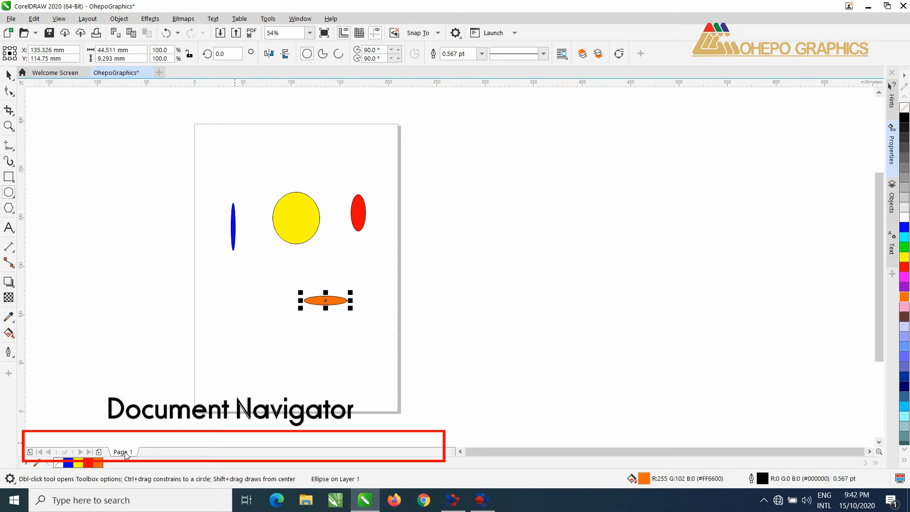
Add a second page after Page 1, switch between the two pages, and return to Page 1
{"action": "left_click", "coordinate": [98, 452]}
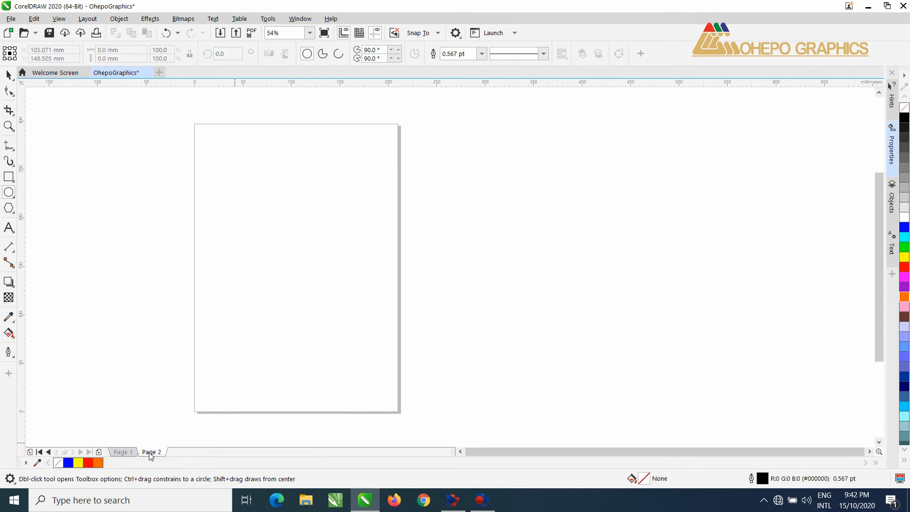
{"action": "left_click", "coordinate": [120, 452]}
{"action": "left_click", "coordinate": [143, 453]}
{"action": "left_click", "coordinate": [116, 453]}
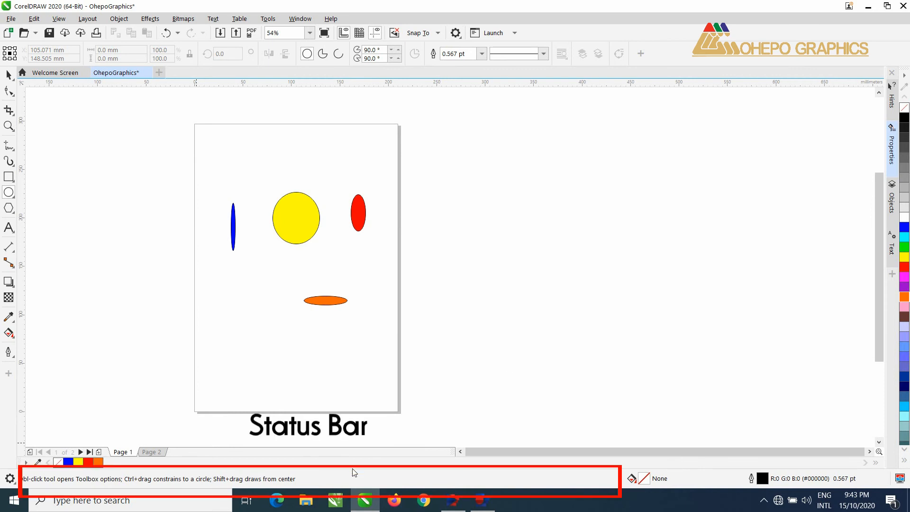
Select the yellow, red and orange ellipses in turn to examine their object and fill details in the status bar
{"action": "left_click", "coordinate": [293, 216]}
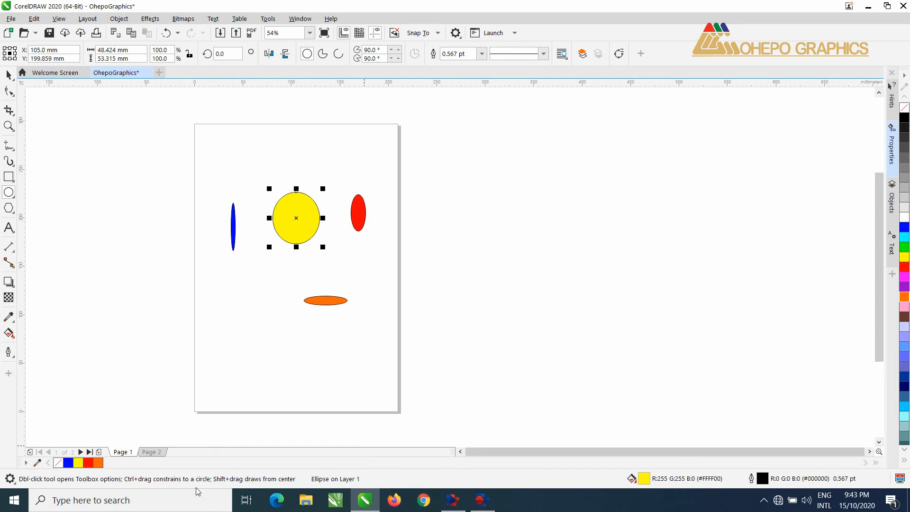
{"action": "left_click", "coordinate": [363, 224]}
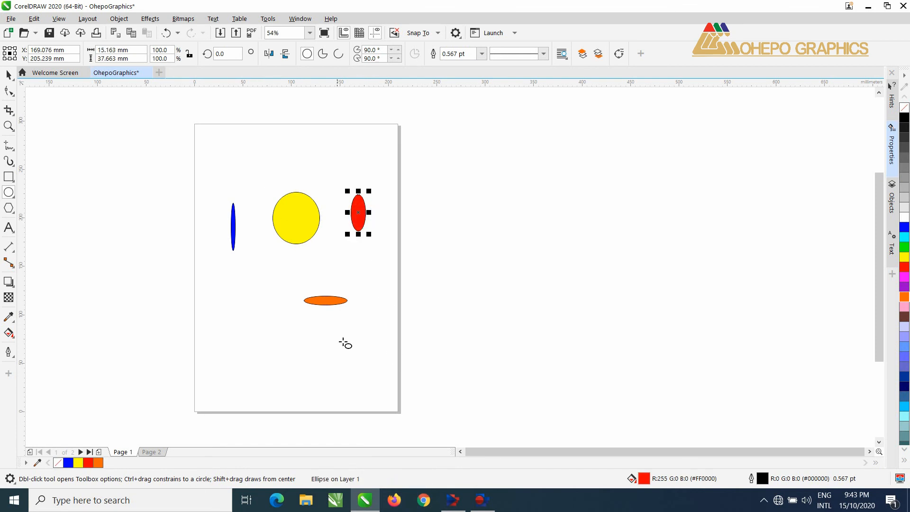
{"action": "left_click", "coordinate": [338, 304]}
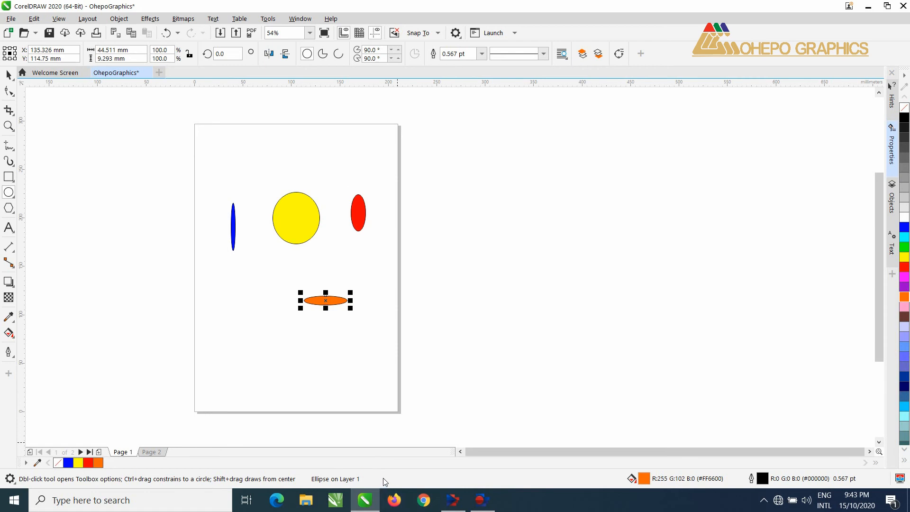
Preview the drawing in the Navigator, and move the yellow ellipse far right of the page and the red one far left
{"action": "left_click", "coordinate": [880, 452]}
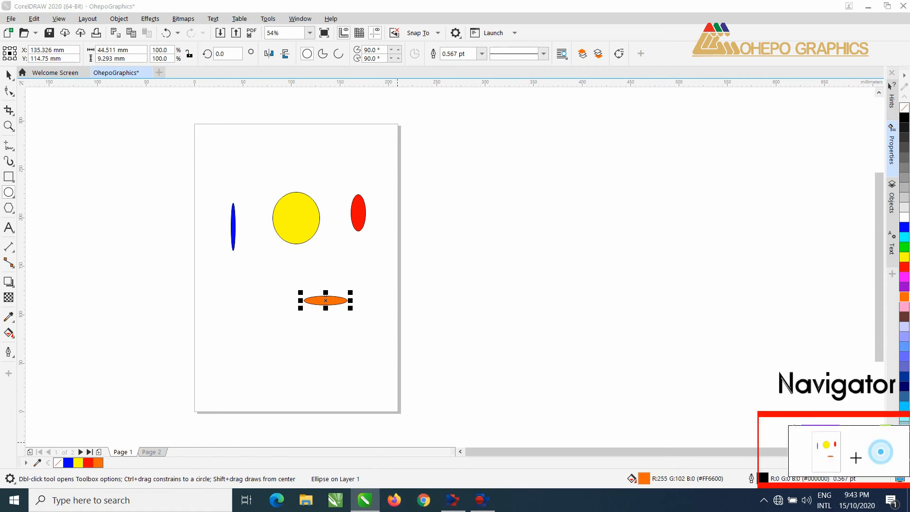
{"action": "left_click", "coordinate": [856, 458]}
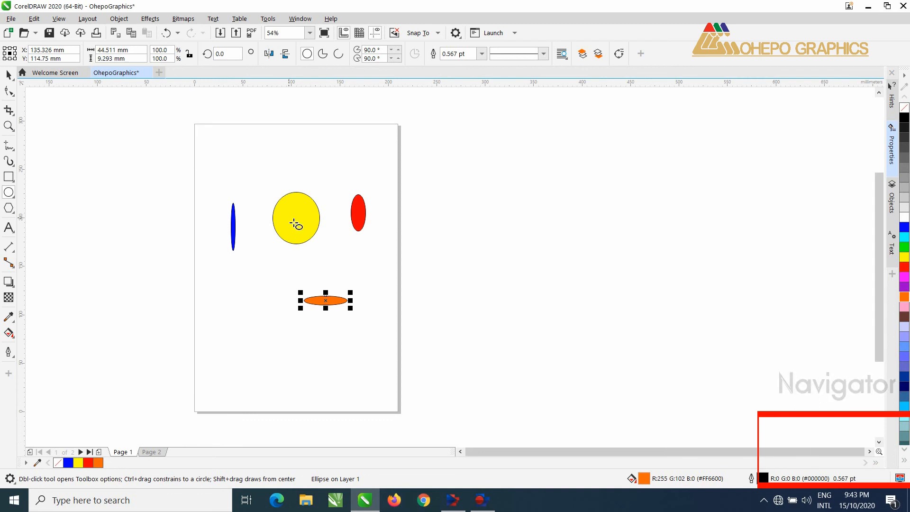
{"action": "left_click", "coordinate": [8, 75]}
{"action": "left_click", "coordinate": [288, 206]}
{"action": "left_click_drag", "start_coordinate": [302, 226], "coordinate": [881, 246]}
{"action": "left_click_drag", "start_coordinate": [259, 225], "coordinate": [872, 230]}
{"action": "left_click_drag", "start_coordinate": [306, 212], "coordinate": [28, 233]}
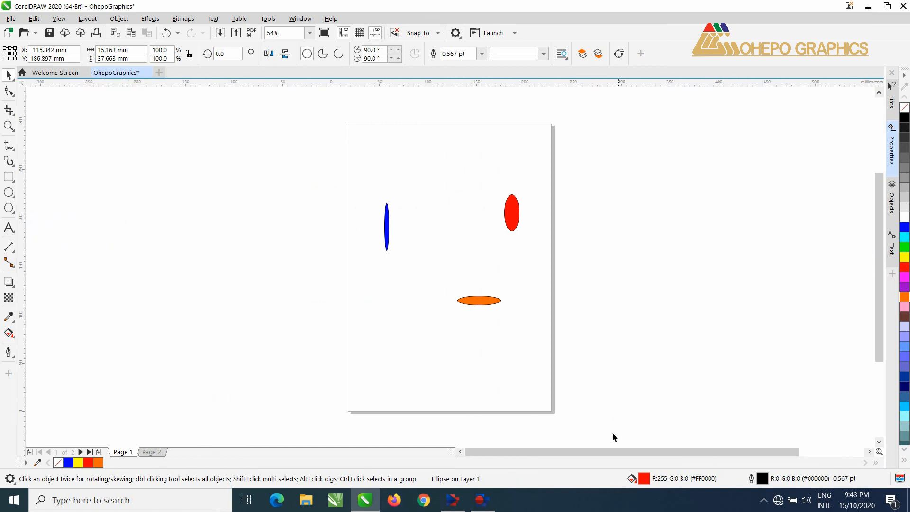
Pan across the drawing with the Navigator and expand the color palette to show all its swatches
{"action": "mouse_move", "coordinate": [876, 460]}
{"action": "left_mouse_down"}
{"action": "mouse_move", "coordinate": [840, 457]}
{"action": "mouse_move", "coordinate": [870, 457]}
{"action": "left_mouse_up"}
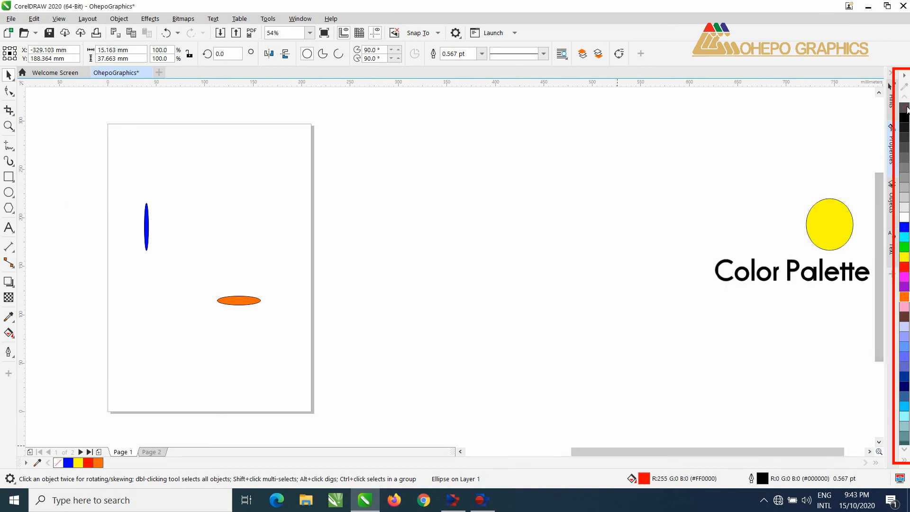
{"action": "left_click", "coordinate": [903, 461]}
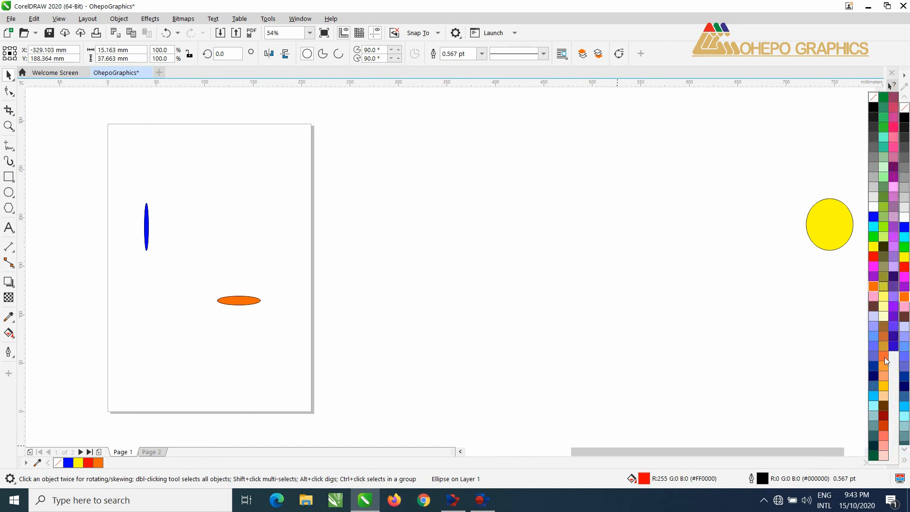